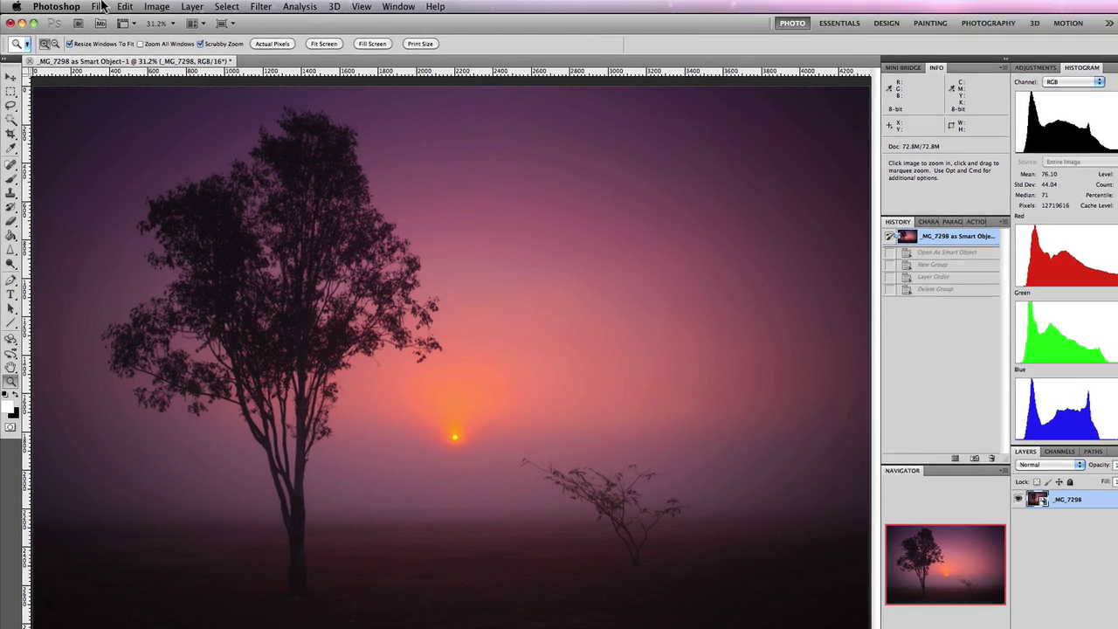
Step: Open the Print dialog for the sunset photo from the File menu
click(93, 5)
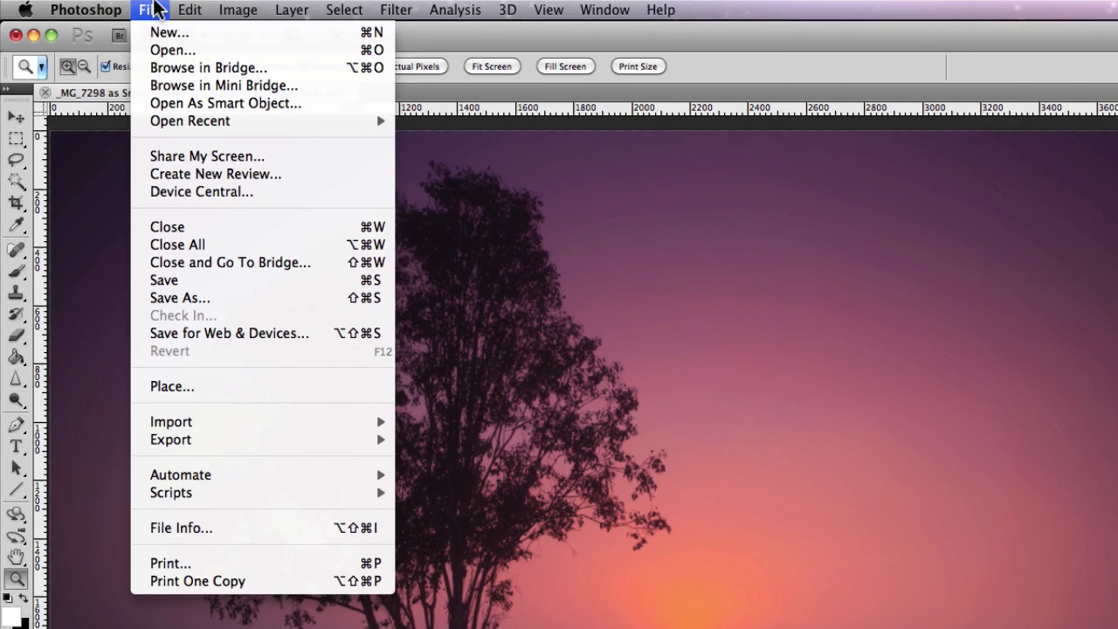
click(221, 562)
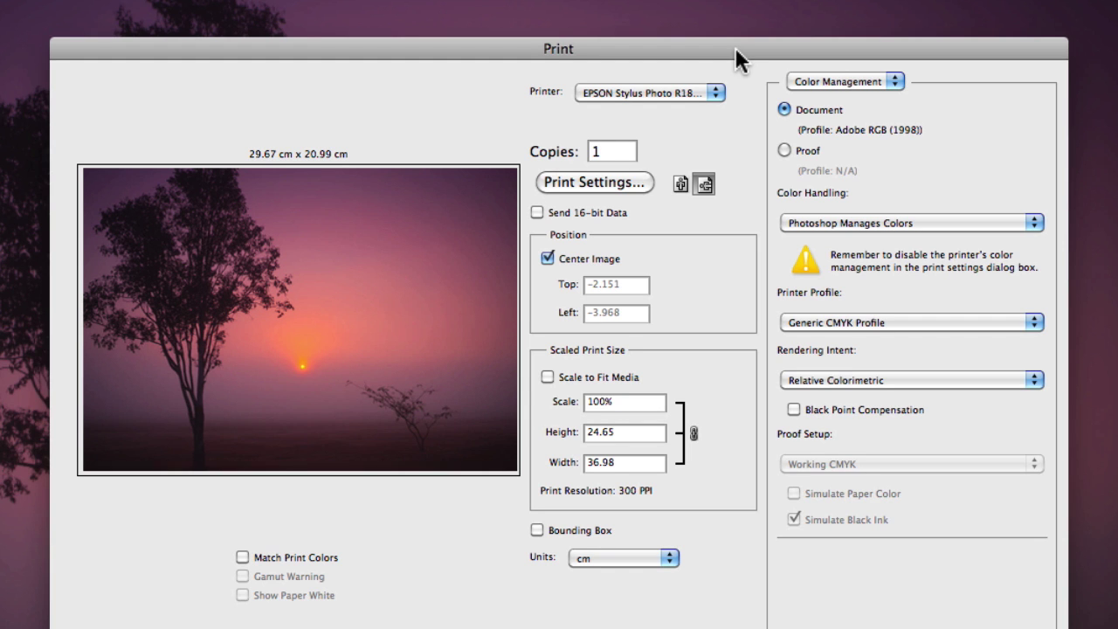
click(640, 181)
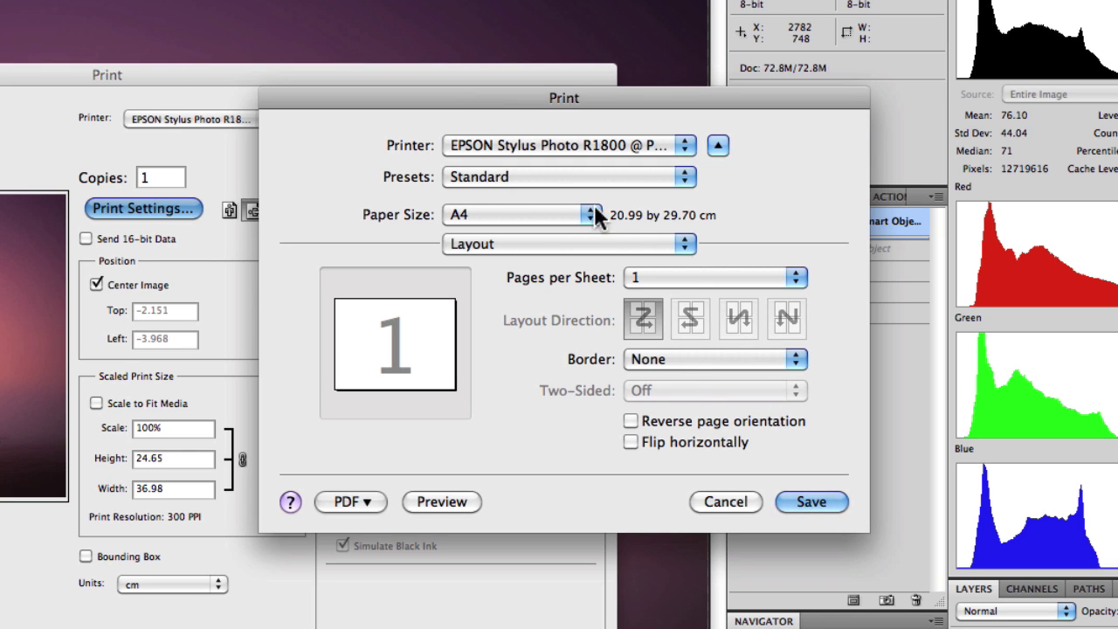
click(591, 244)
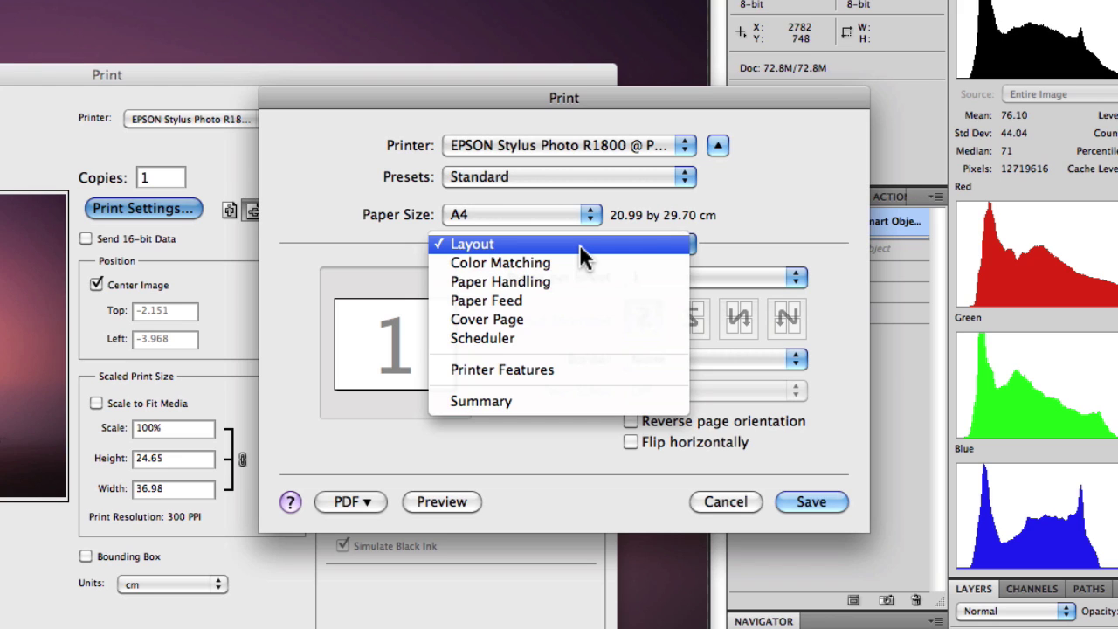
click(730, 502)
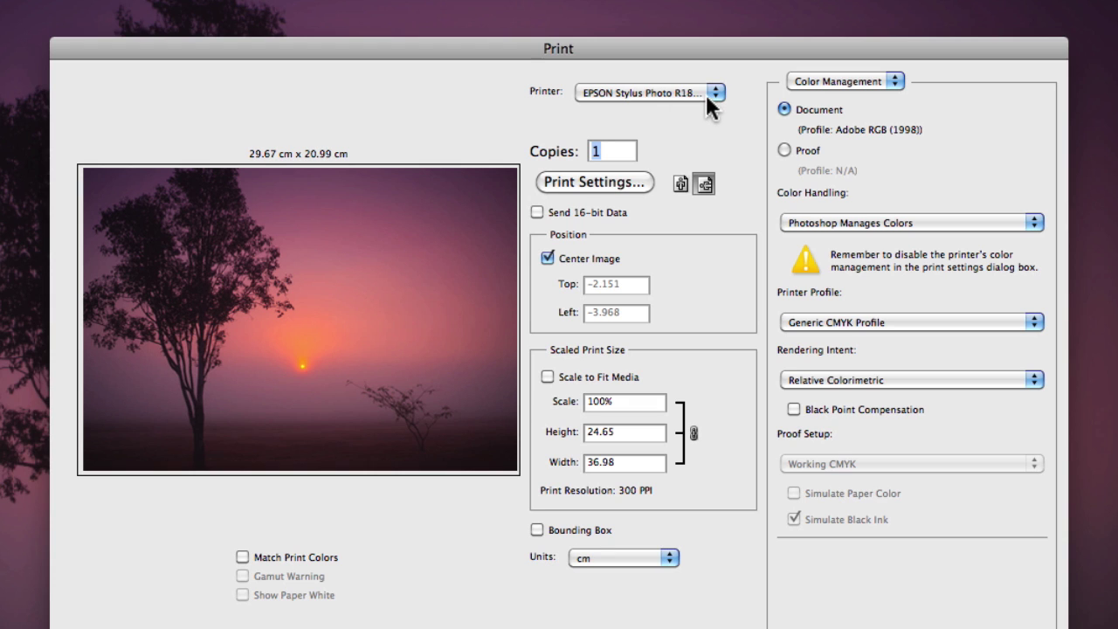
click(715, 91)
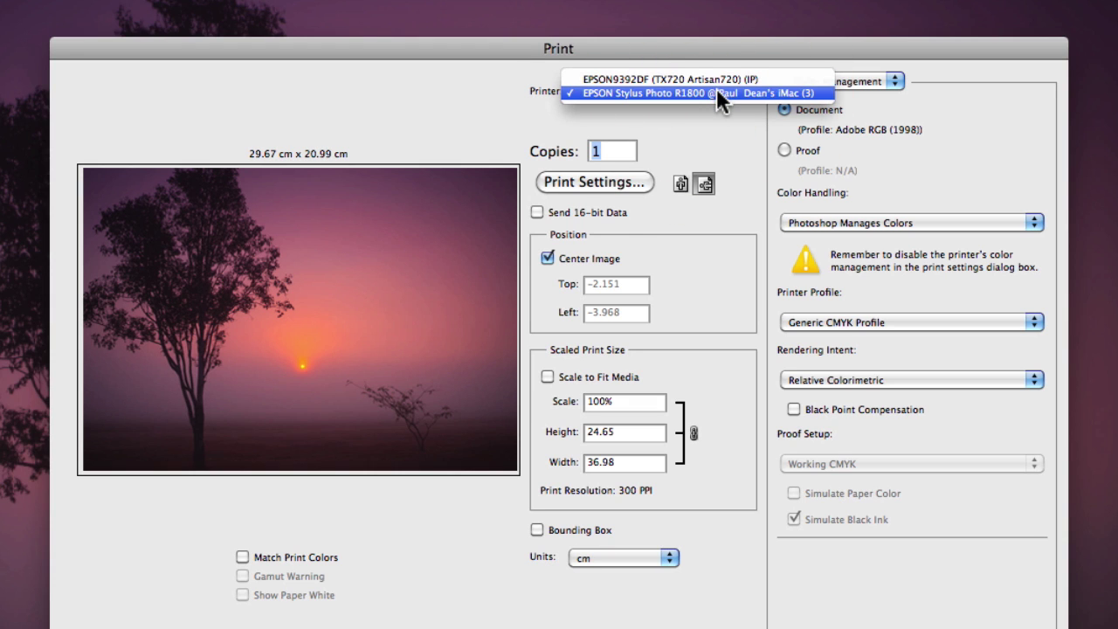
click(716, 91)
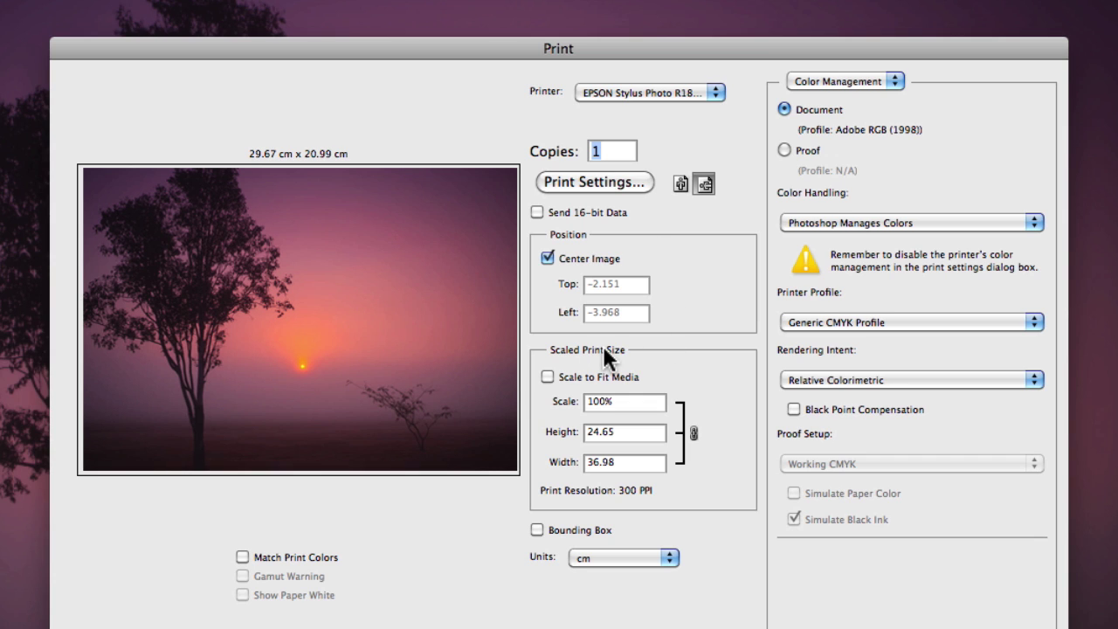
Step: Try Scale to Fit Media, return to 100% scale, and toggle the width-height proportion link
click(548, 377)
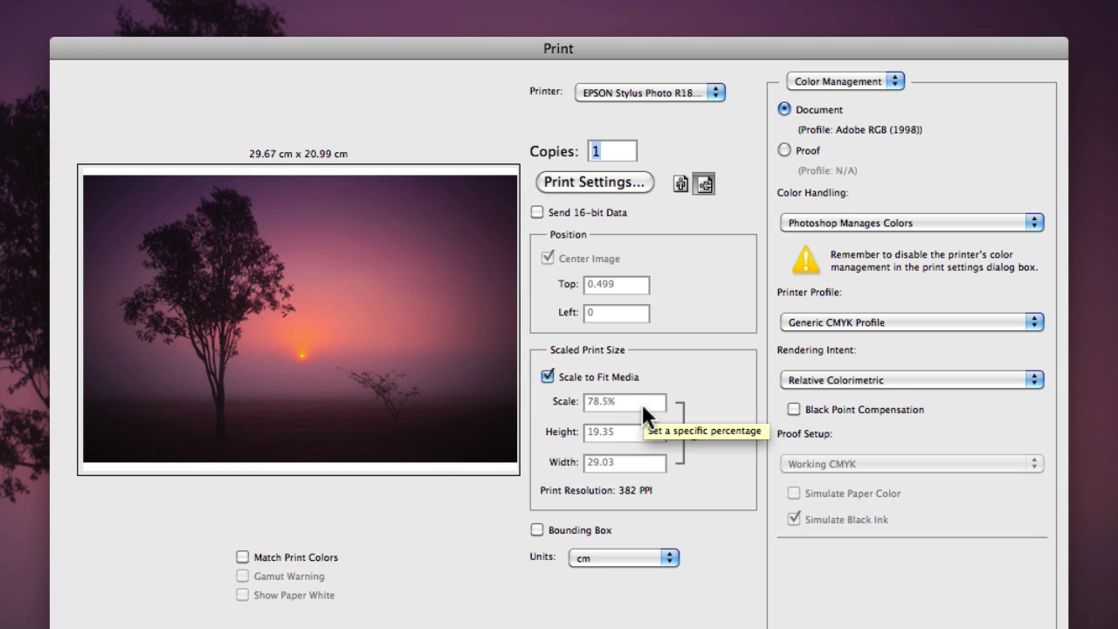
click(548, 374)
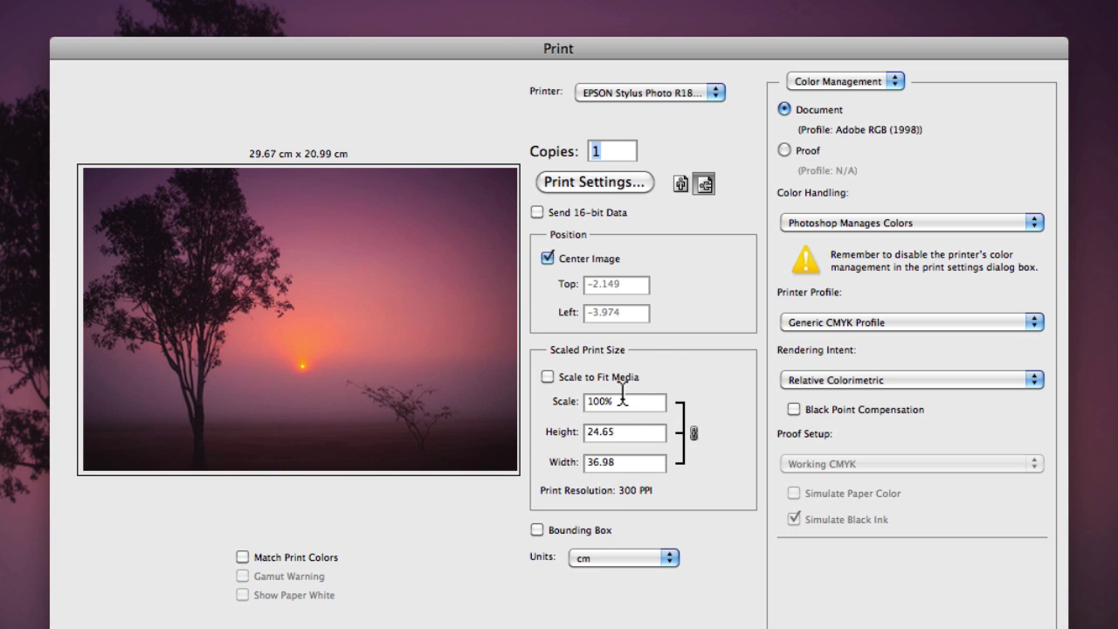
drag(622, 401, 583, 400)
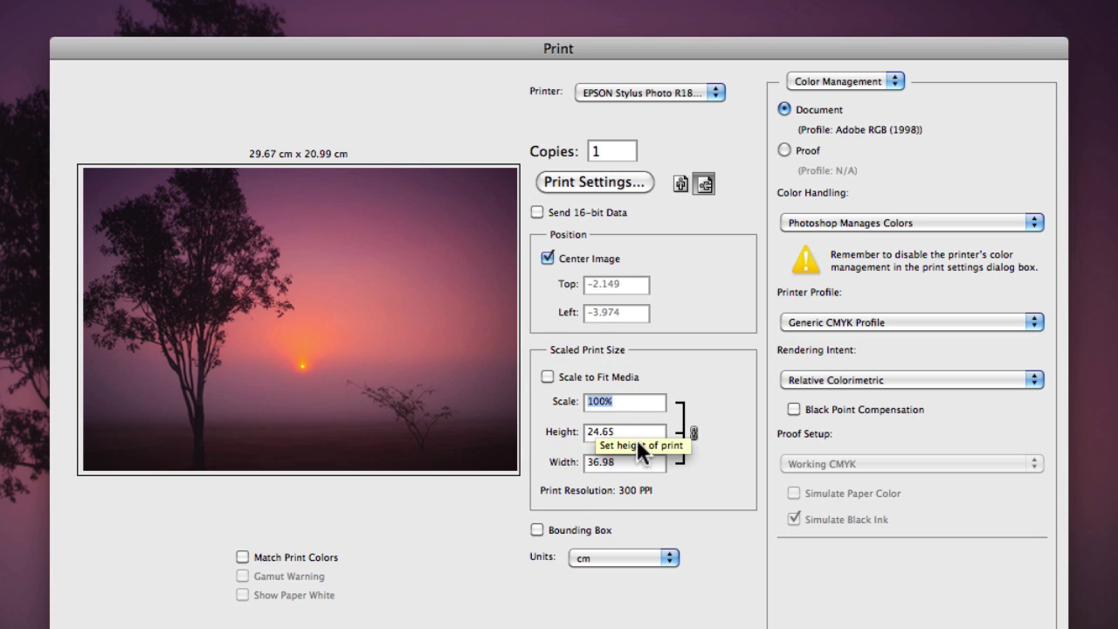
click(695, 433)
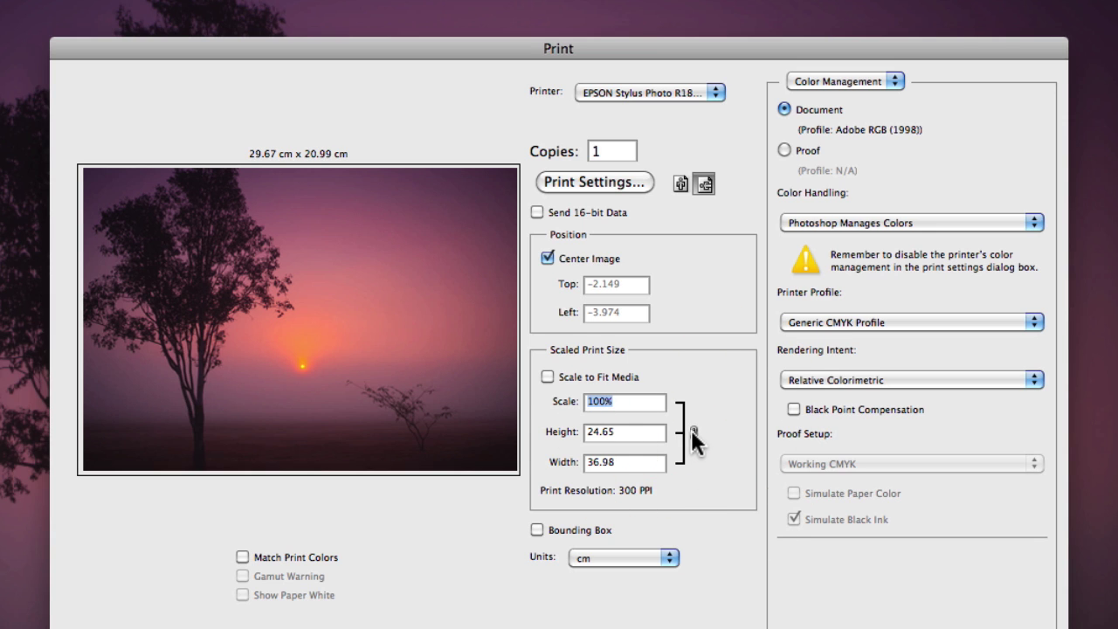
click(694, 433)
click(694, 433)
Step: Set the print width to 29 cm
drag(639, 460, 558, 459)
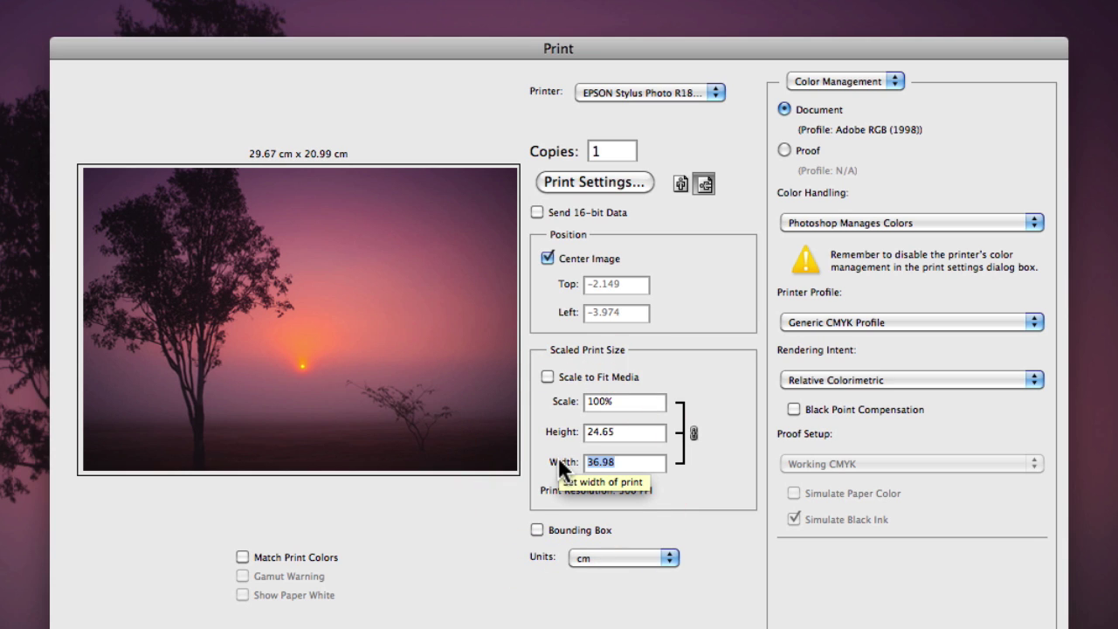
text(29)
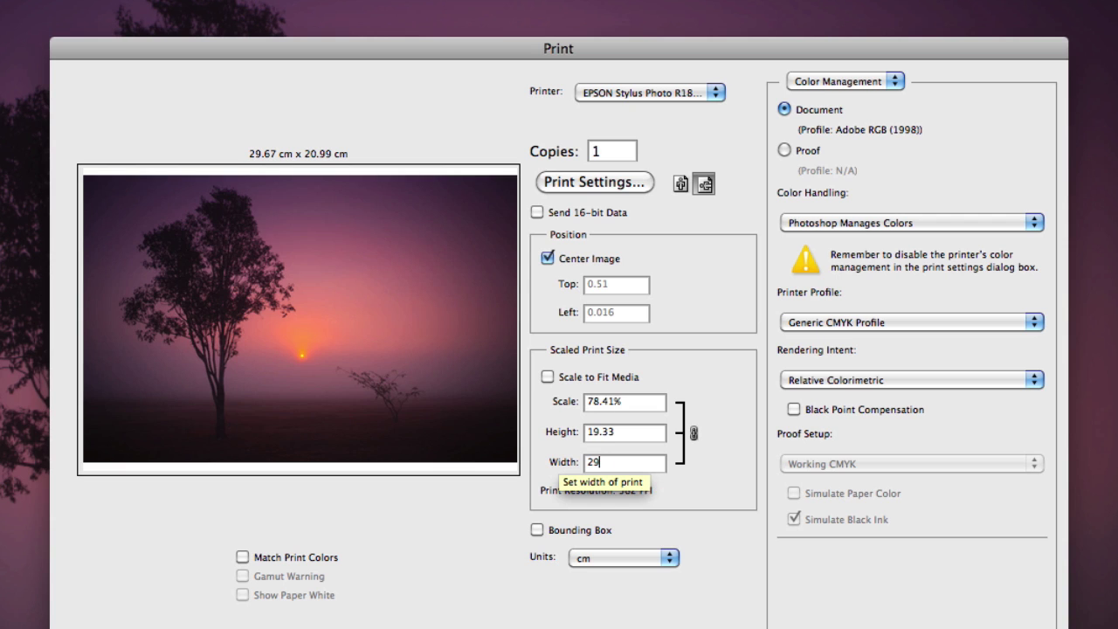
click(608, 427)
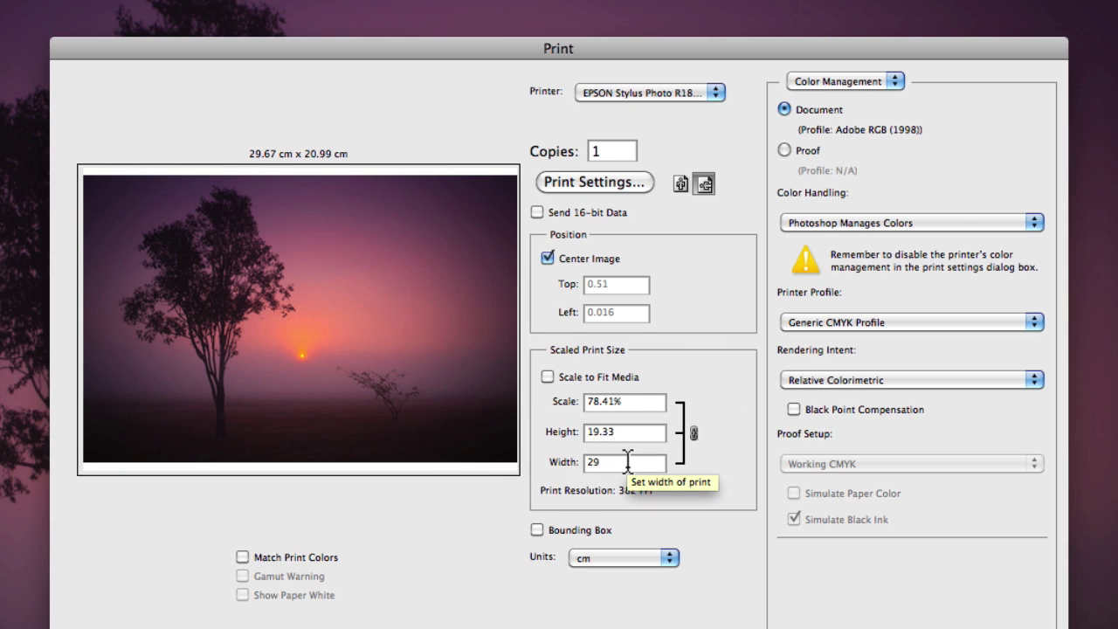
click(608, 461)
click(629, 430)
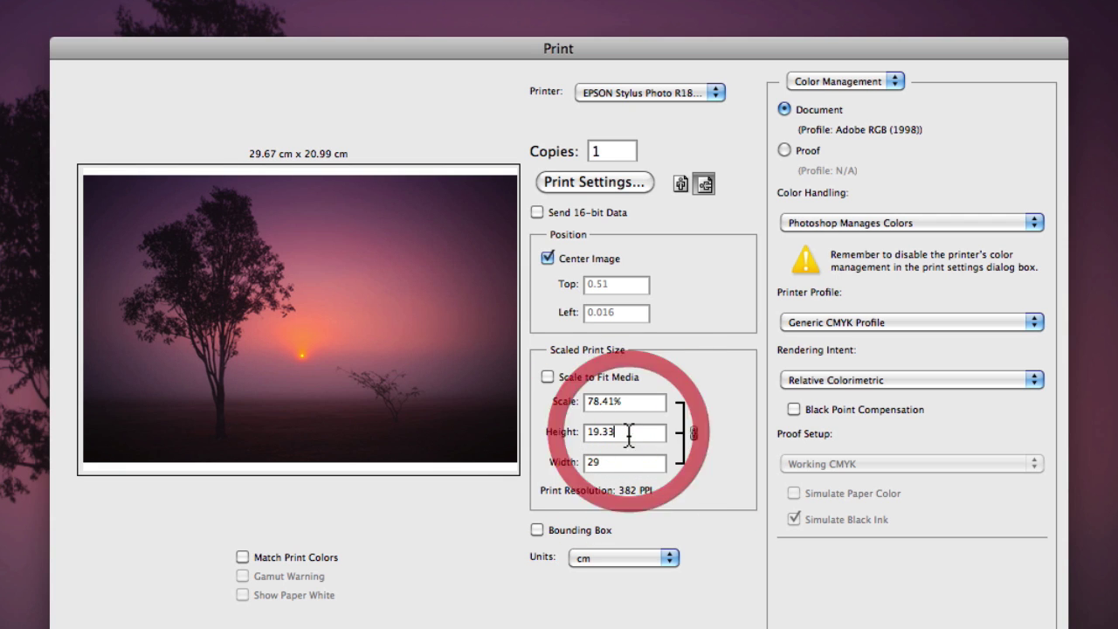
Step: Re-enable Scale to Fit Media (about 78.5%, 382 PPI) and toggle Bounding Box on and off
click(543, 374)
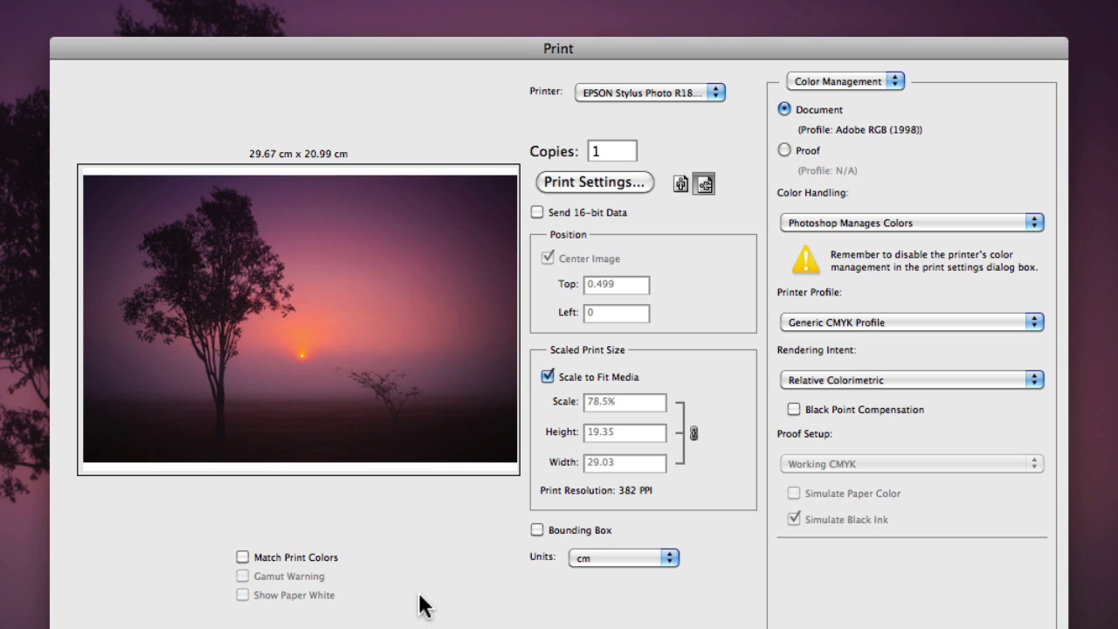
click(532, 530)
click(532, 530)
click(535, 530)
click(535, 530)
Step: Toggle Match Print Colors on and off to compare the soft-proofed sunset preview
click(242, 556)
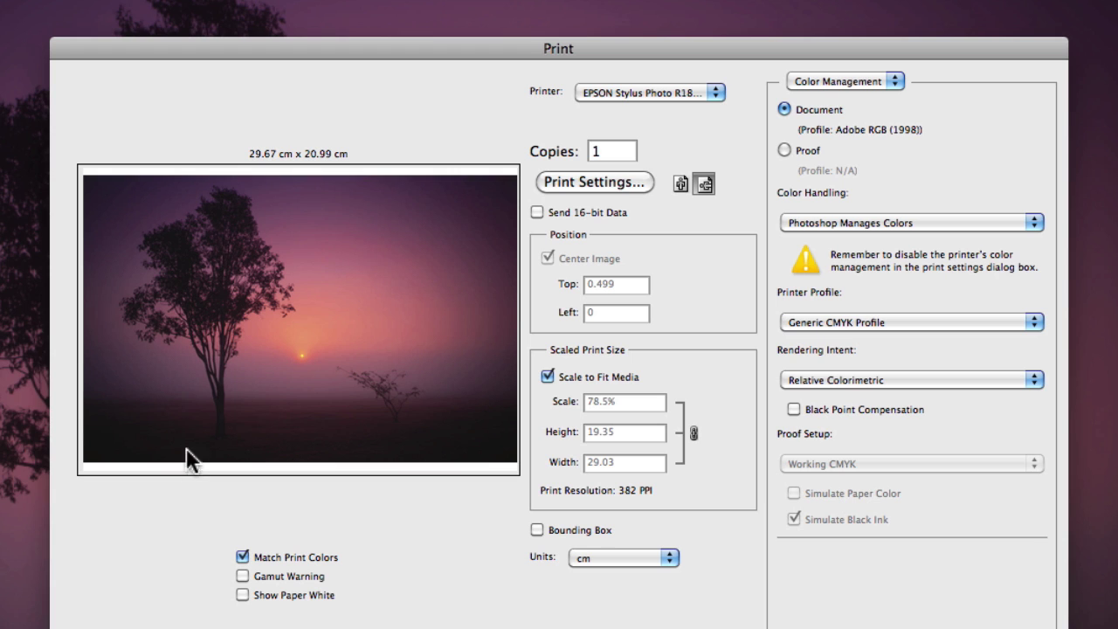
click(242, 556)
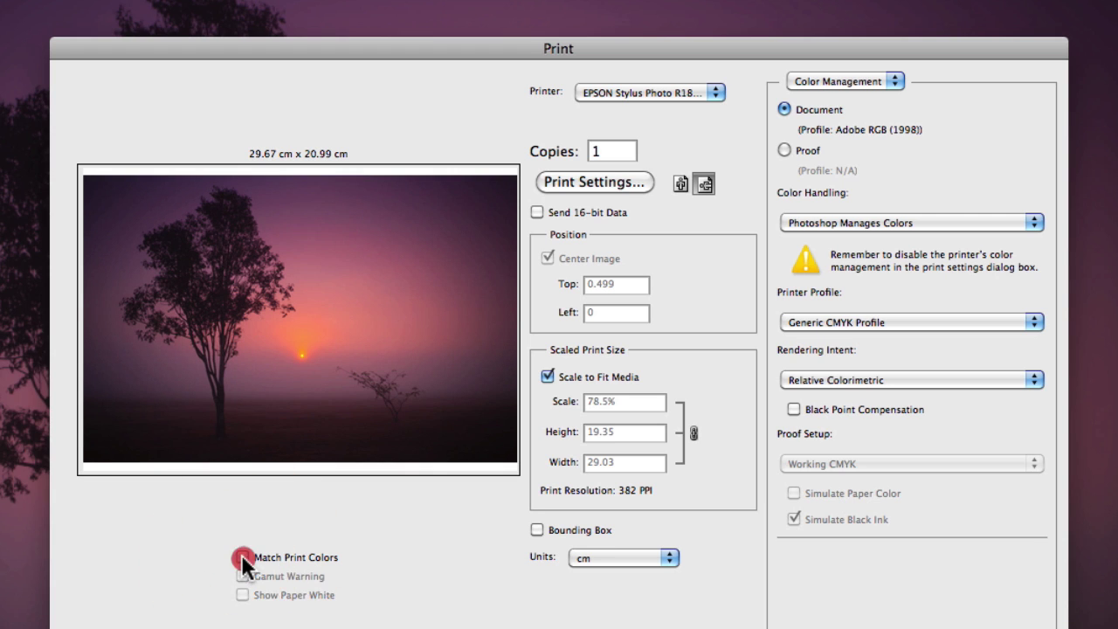
click(242, 557)
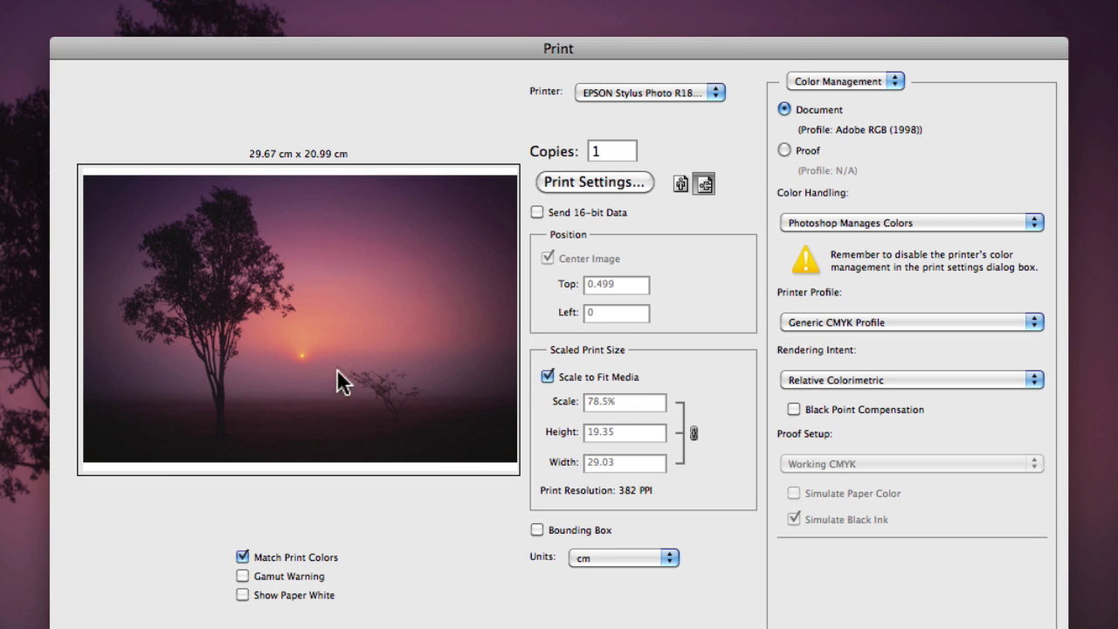
click(241, 553)
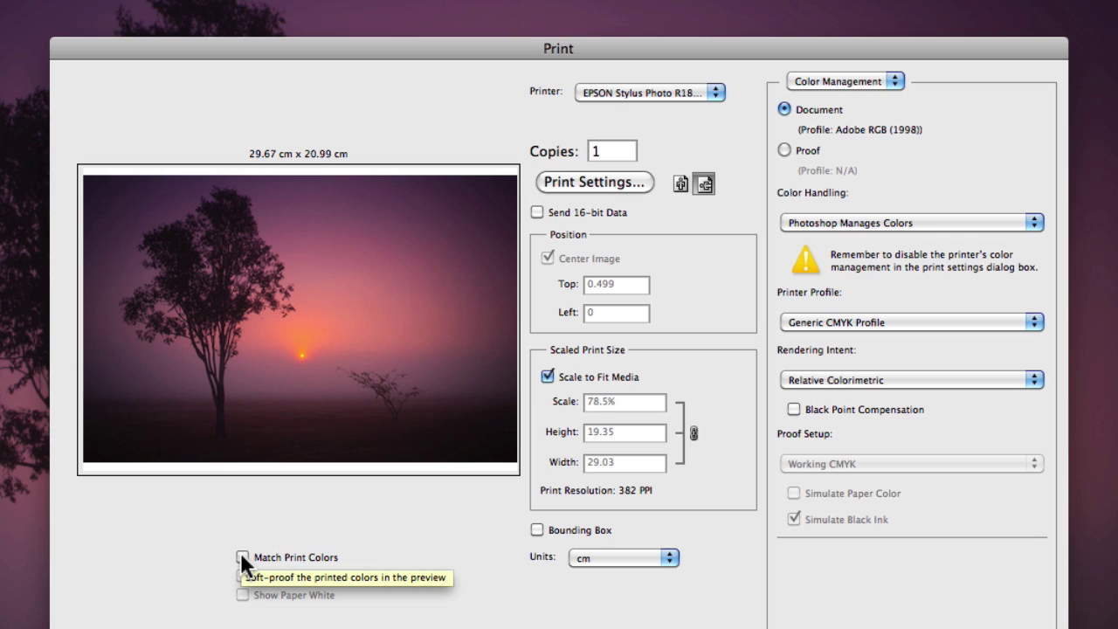
click(241, 555)
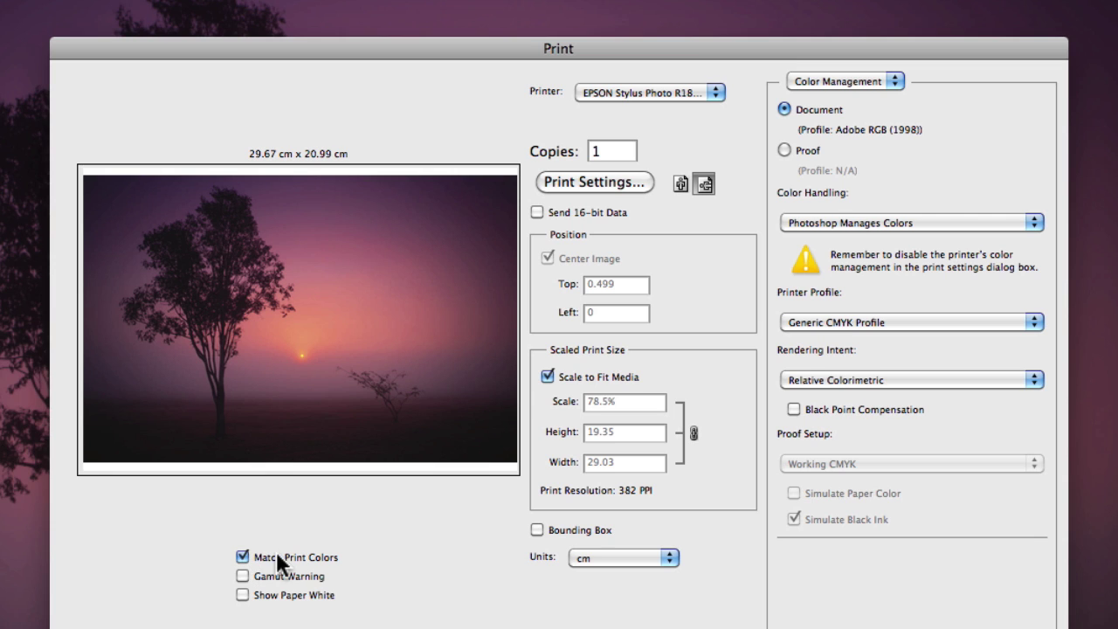
Step: Check Gamut Warning and Show Paper White, then uncheck both and Match Print Colors
click(242, 575)
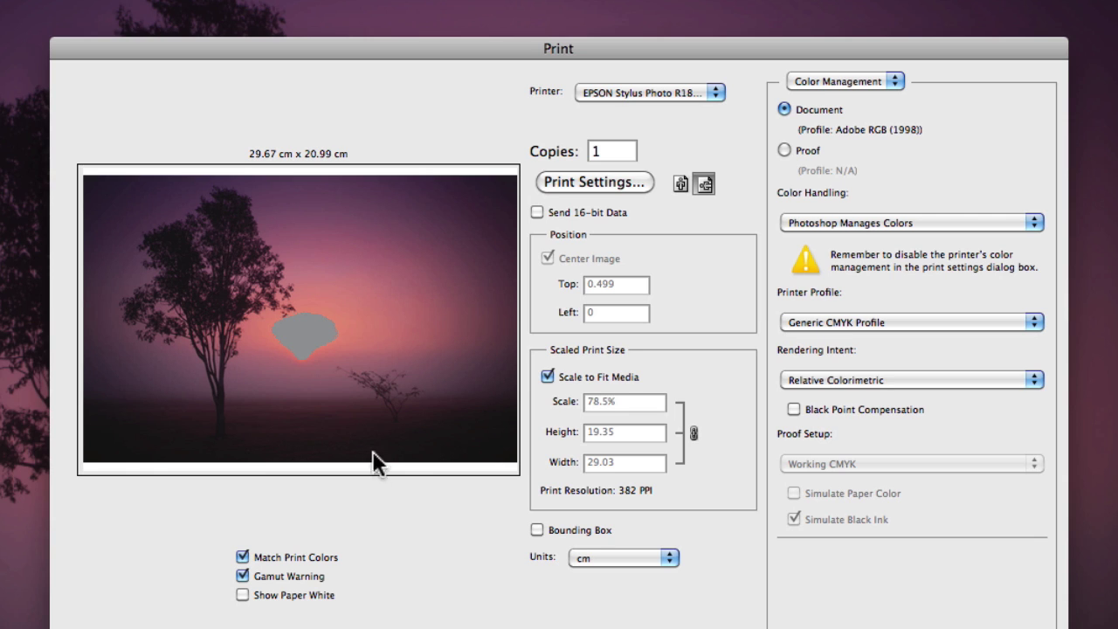
click(242, 595)
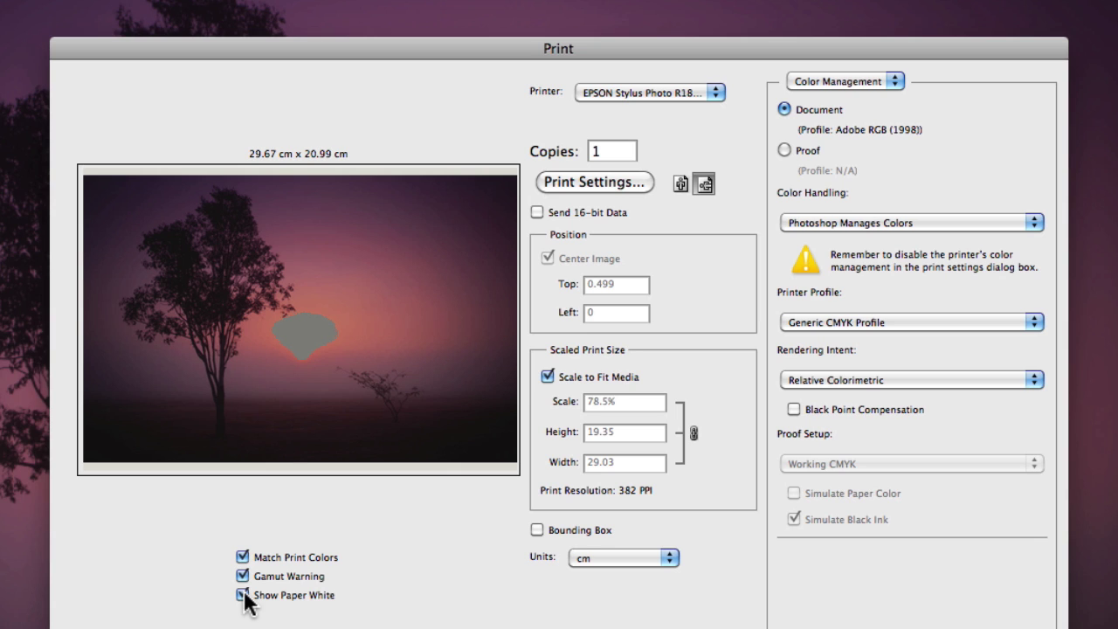
click(243, 594)
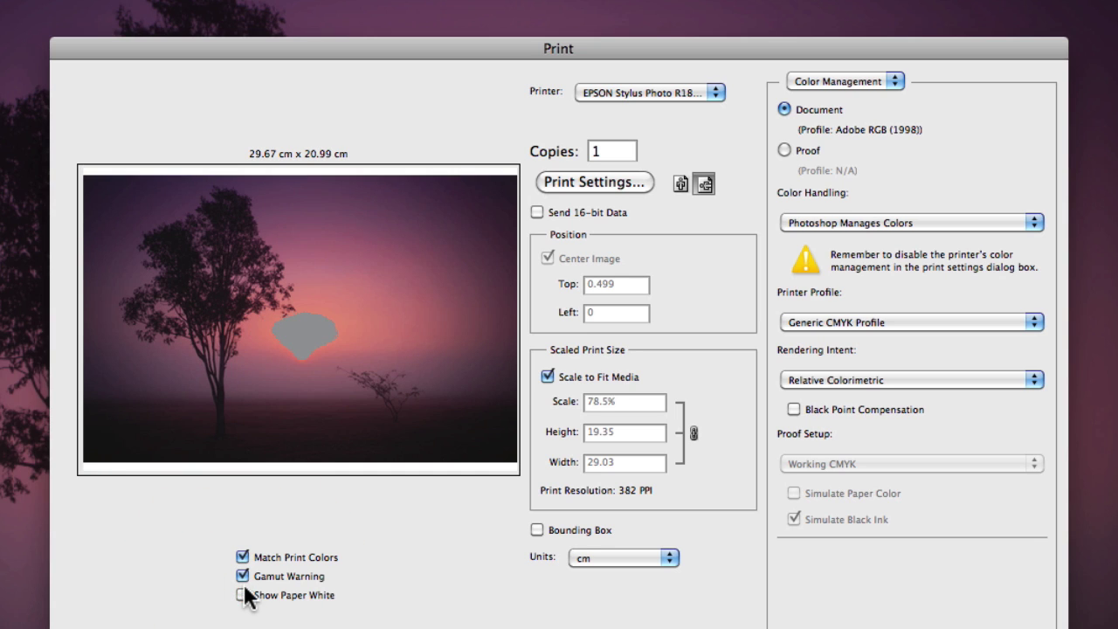
click(243, 575)
click(243, 555)
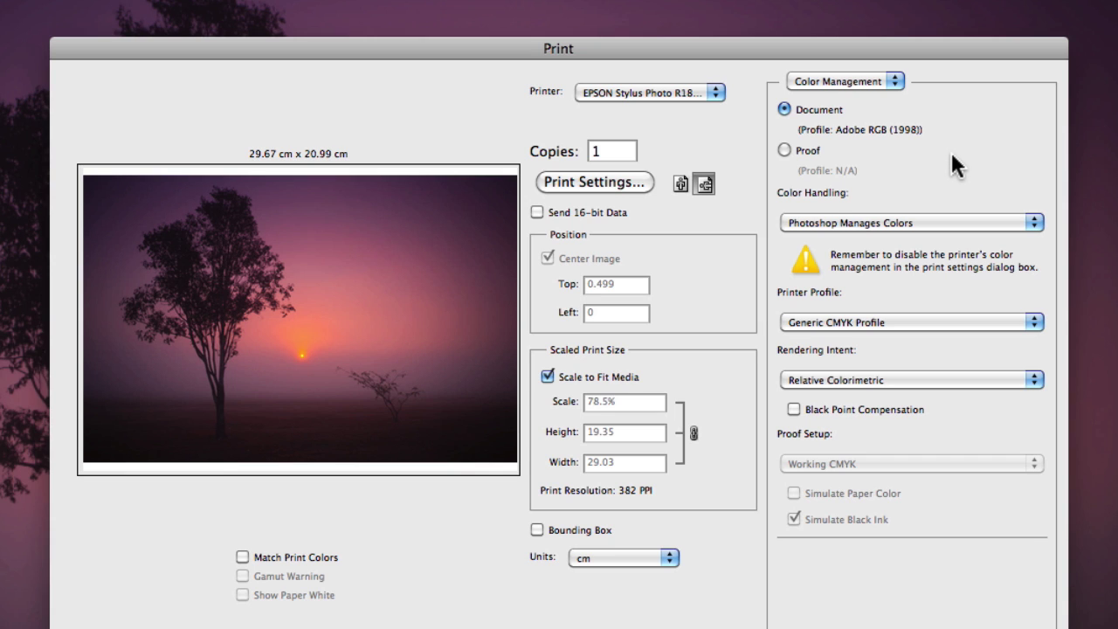
click(902, 79)
click(943, 77)
mouse_move(846, 137)
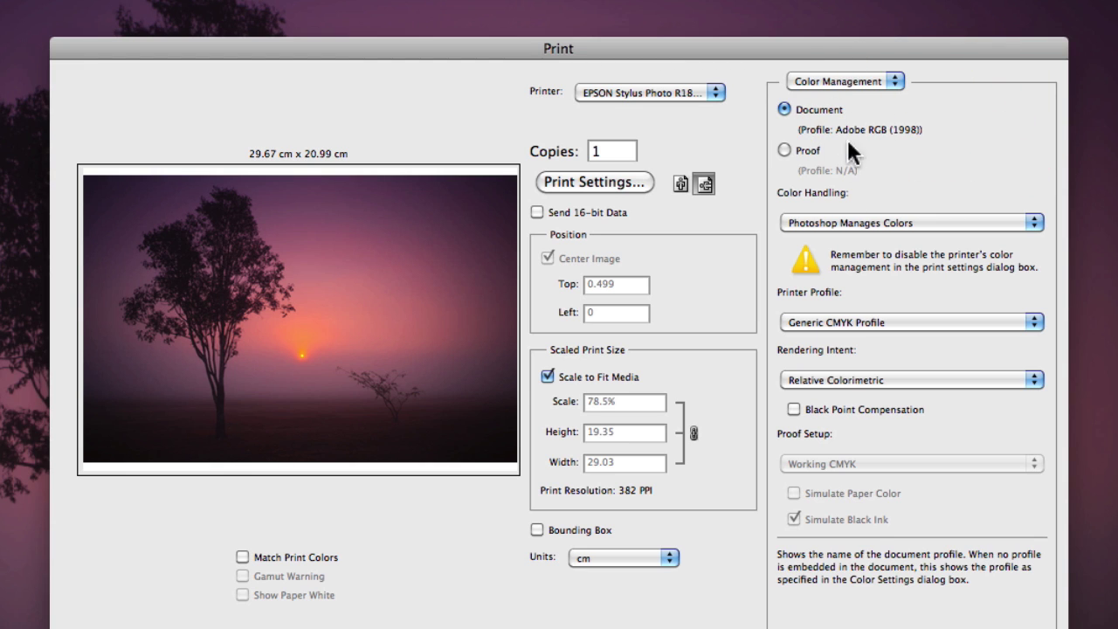
click(785, 148)
mouse_move(801, 172)
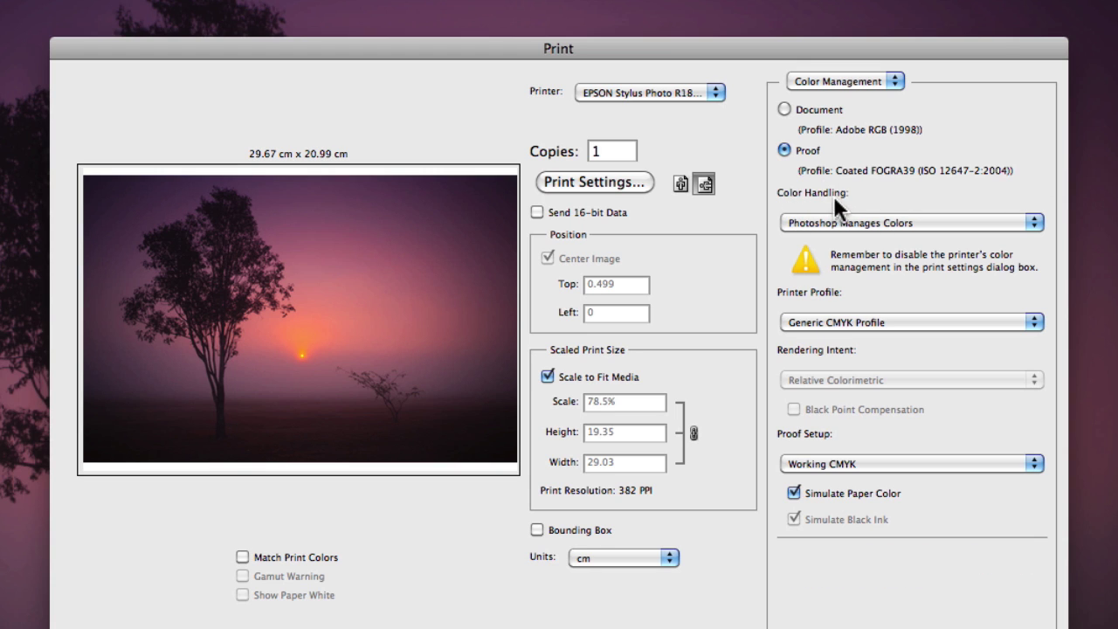
click(783, 108)
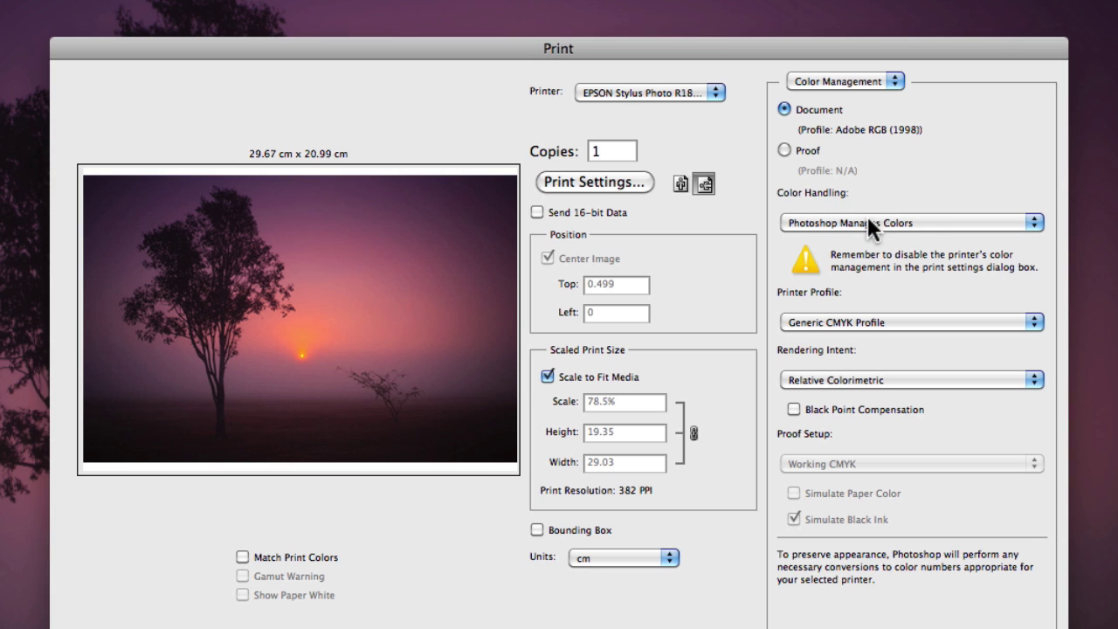
click(929, 218)
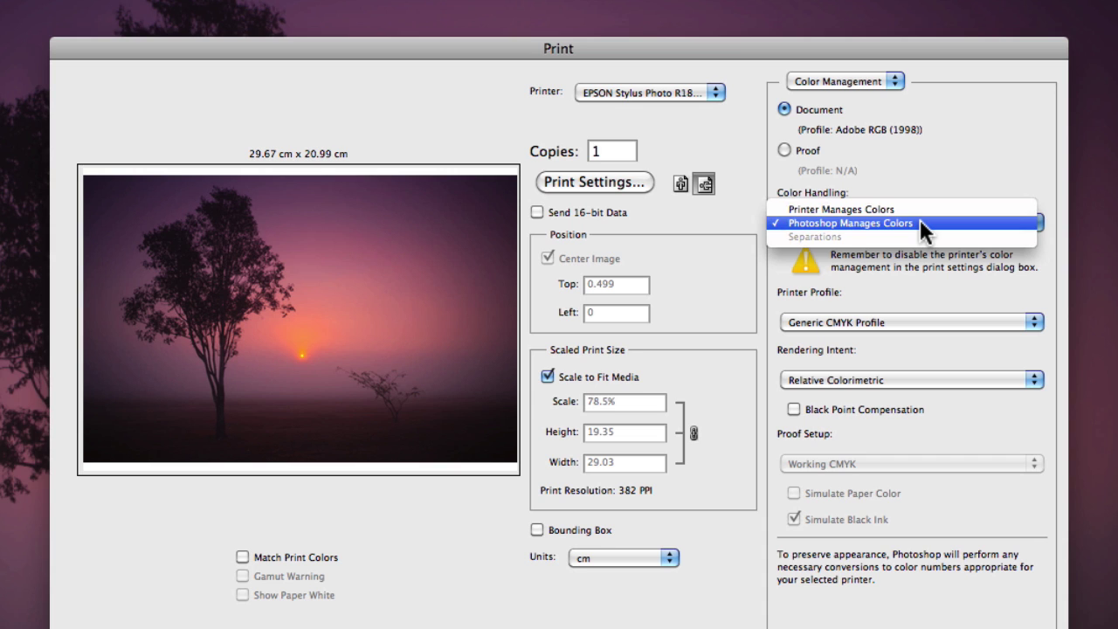
click(918, 207)
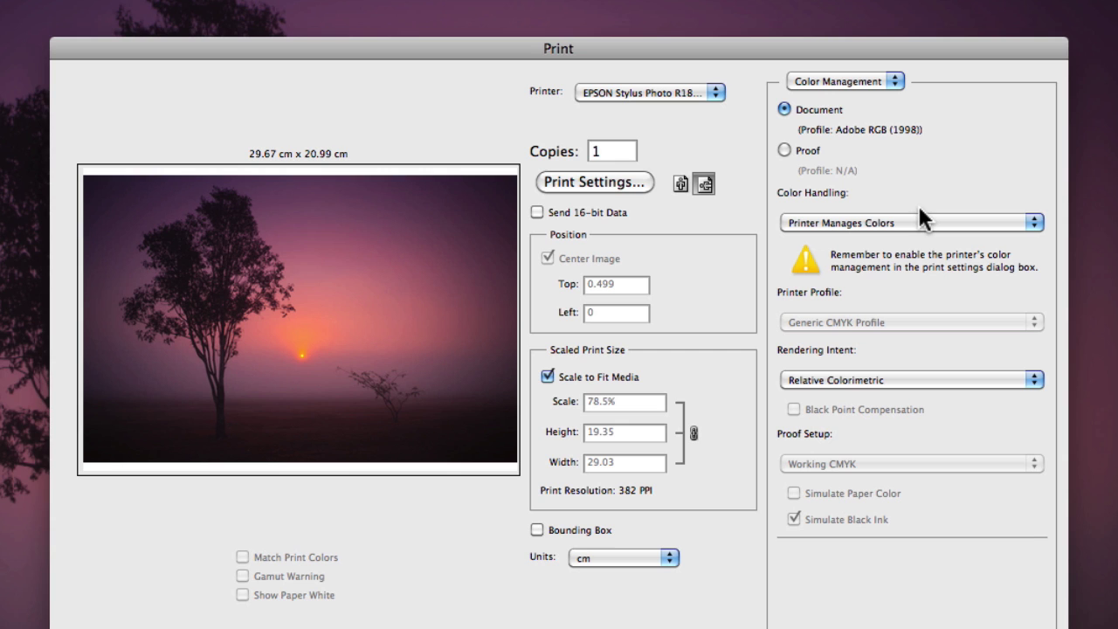
click(916, 223)
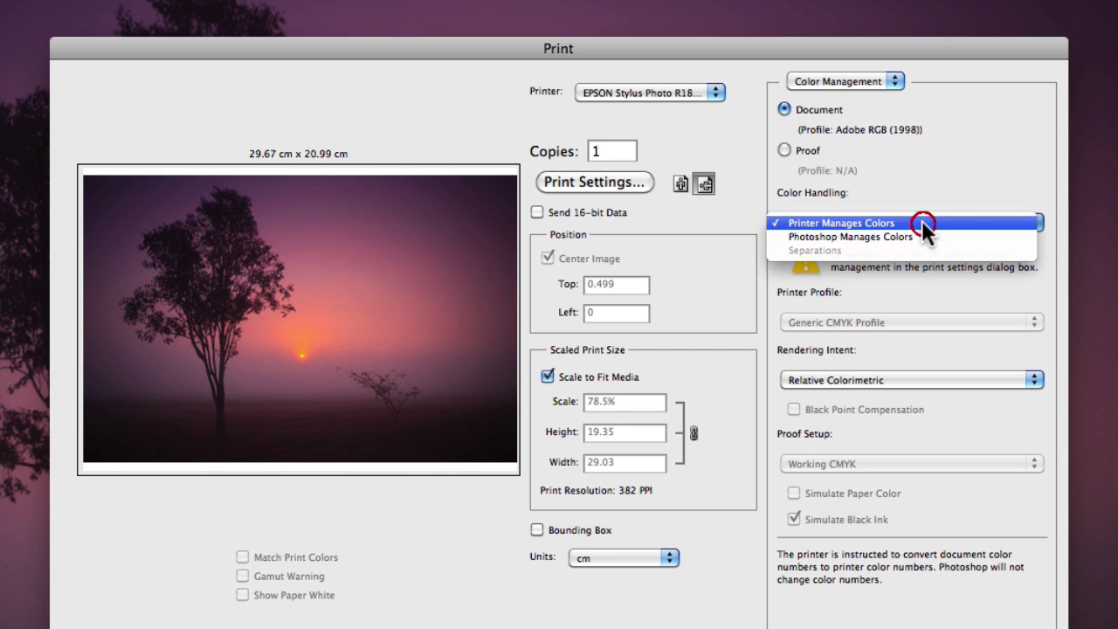
click(921, 233)
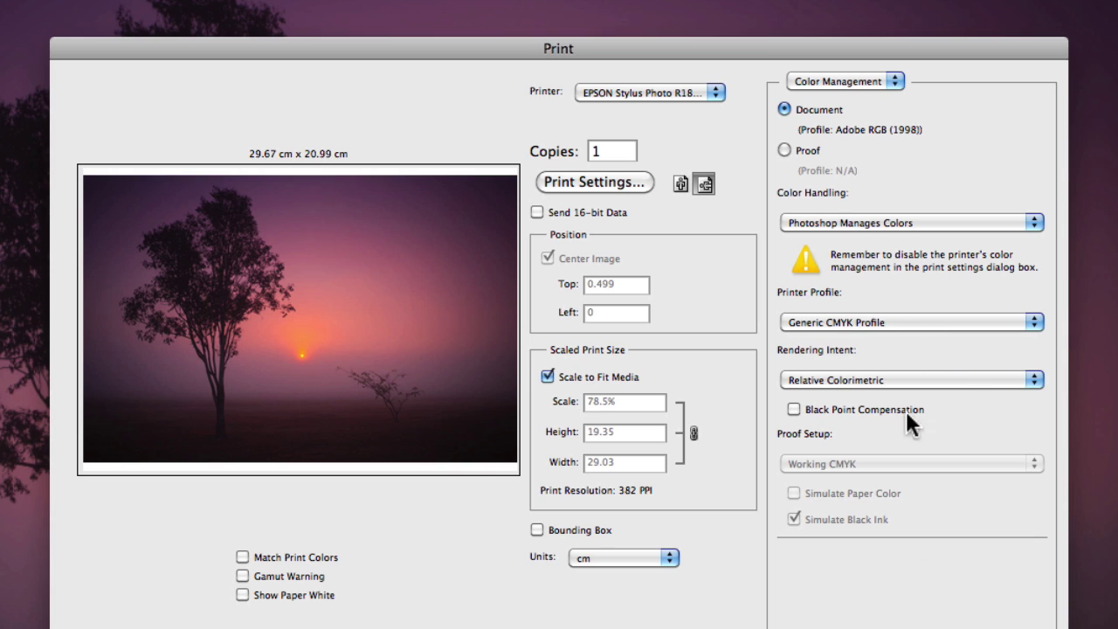
mouse_move(951, 381)
mouse_move(828, 322)
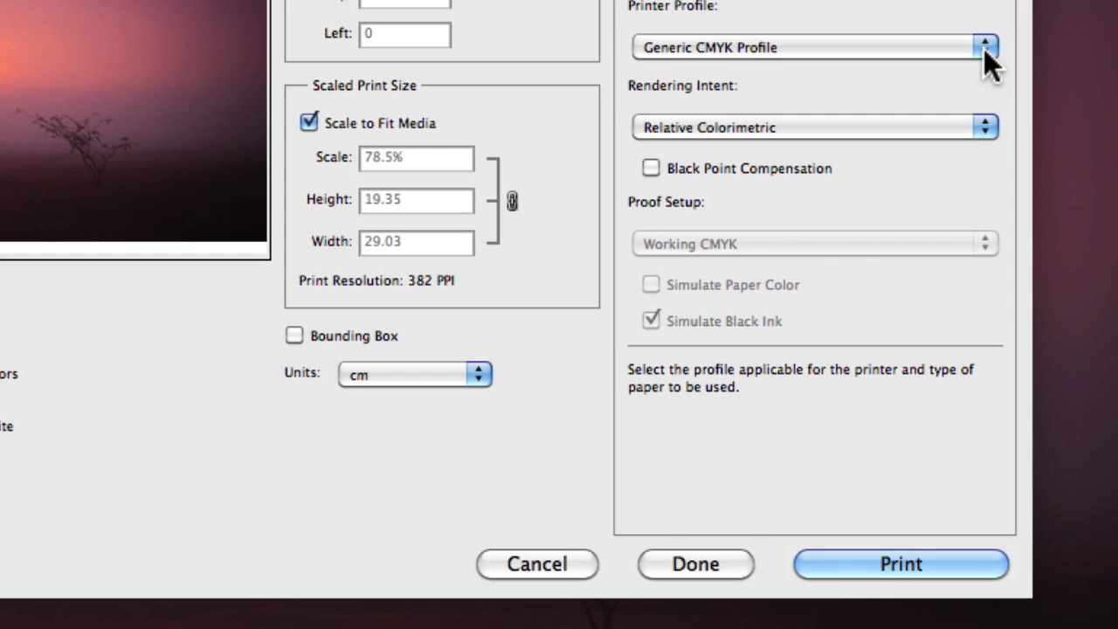
Step: Pick SPR1800 PrmGlsy Photo.icc from the Printer Profile list
click(983, 49)
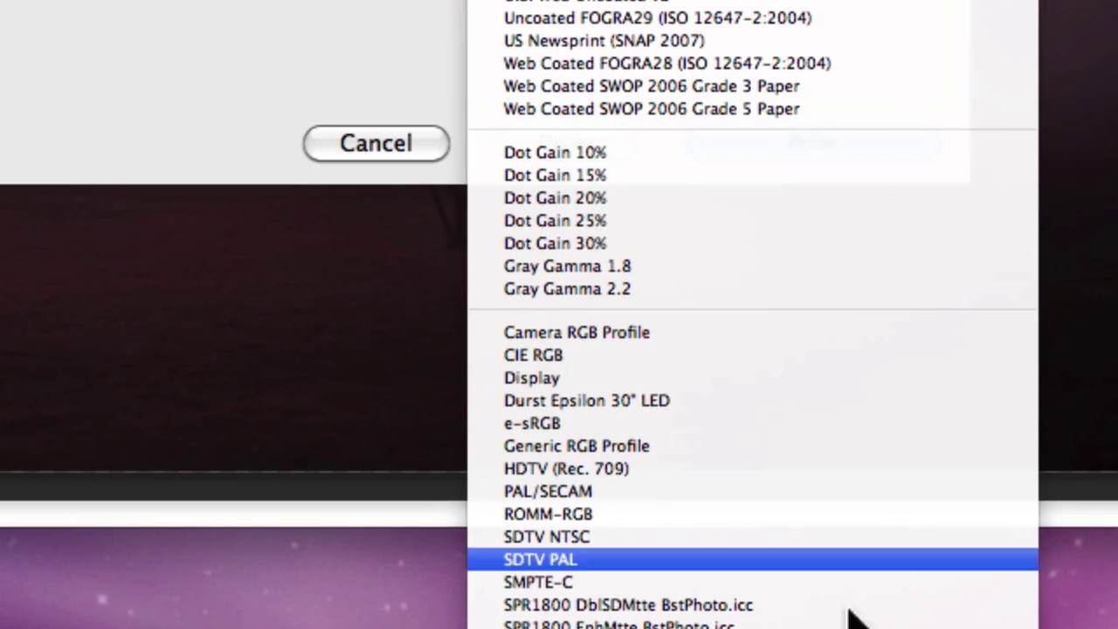
scroll(611, 513, down, 2)
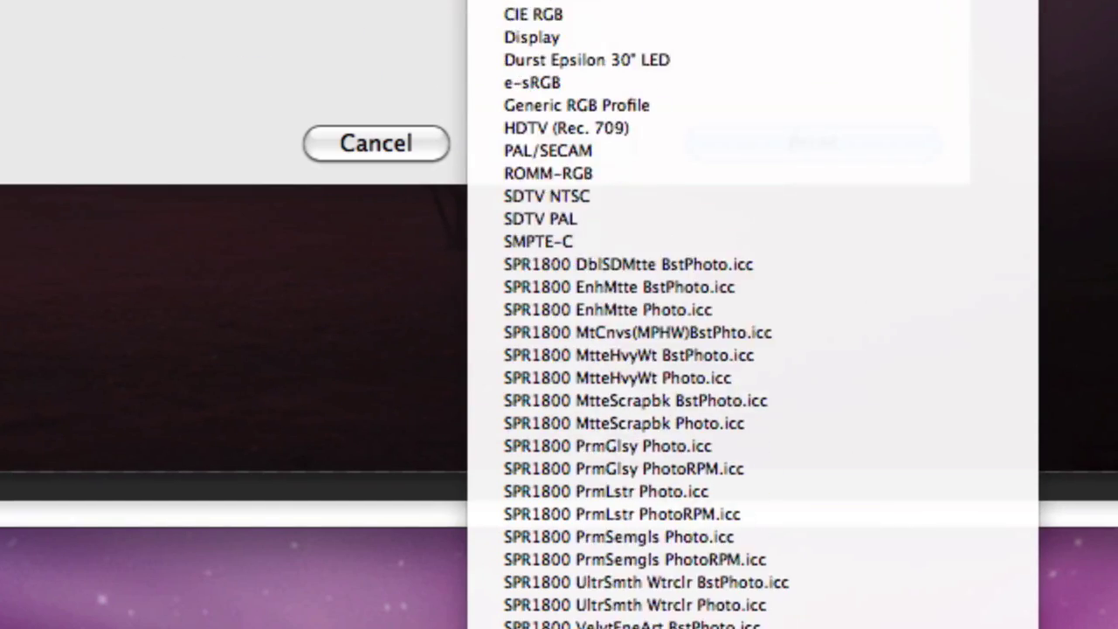
scroll(646, 315, down, 3)
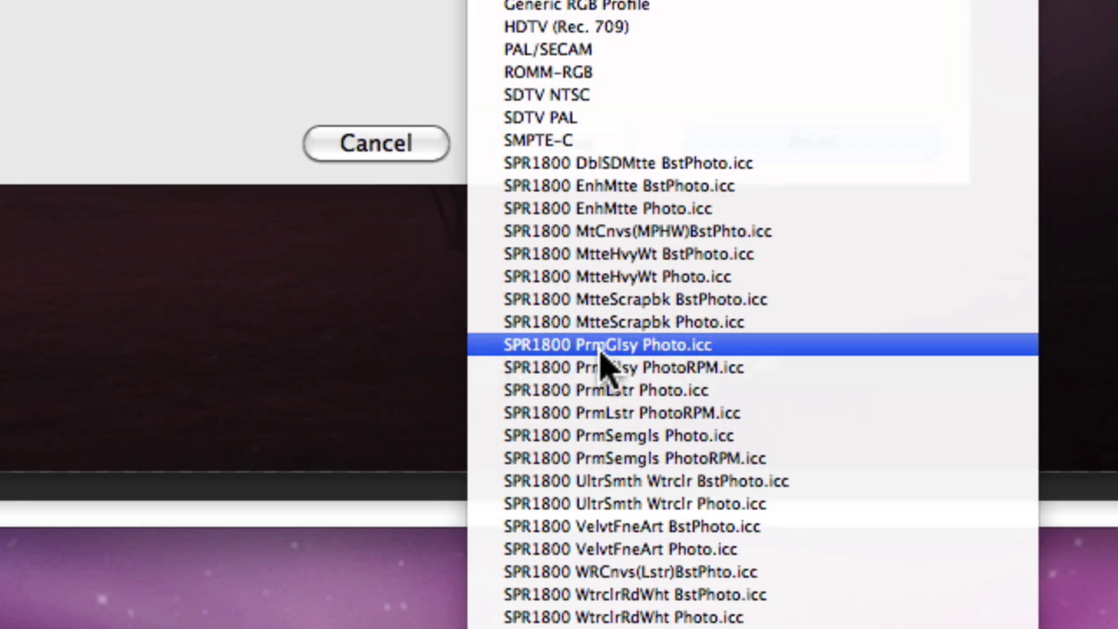
click(634, 346)
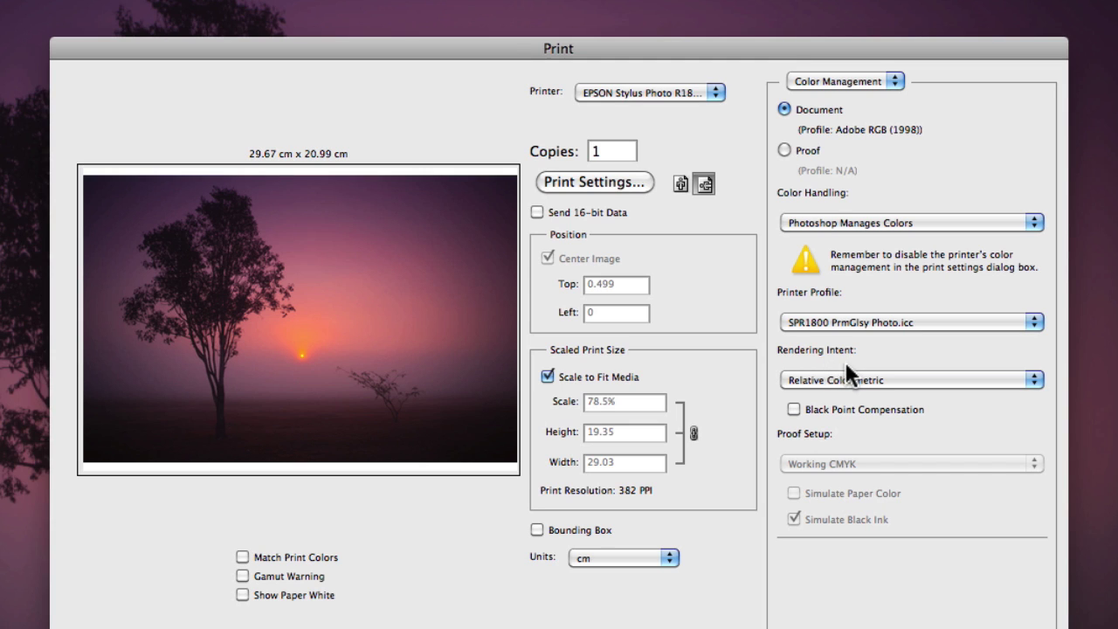
Step: Open the Rendering Intent popup, currently set to Relative Colorimetric
click(919, 378)
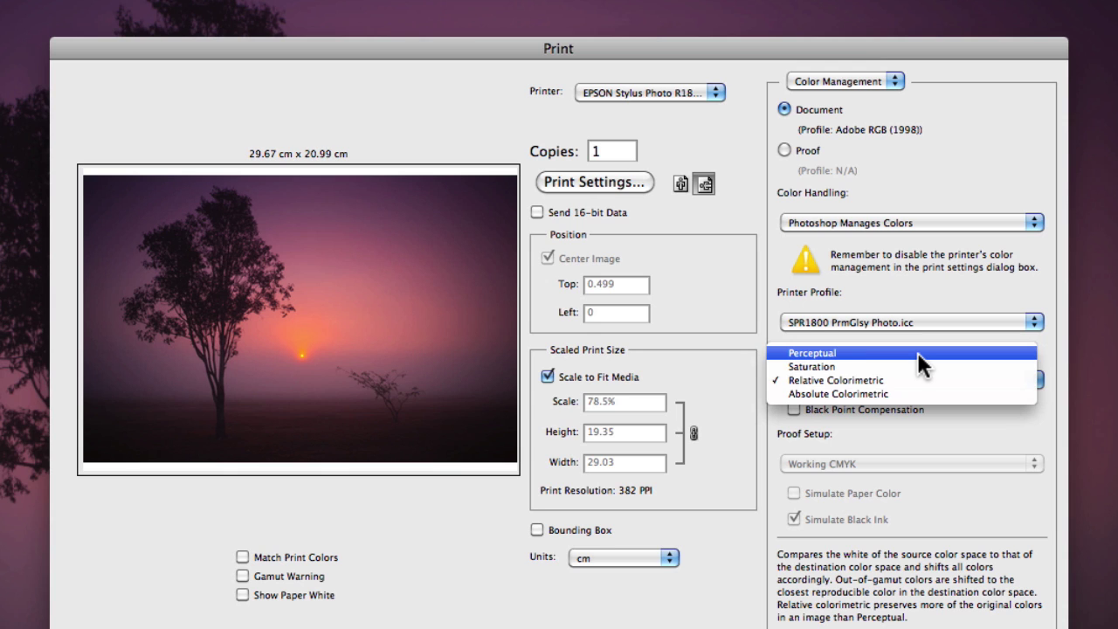
Step: Try Perceptual, switch back to Relative Colorimetric, and check Black Point Compensation
click(917, 352)
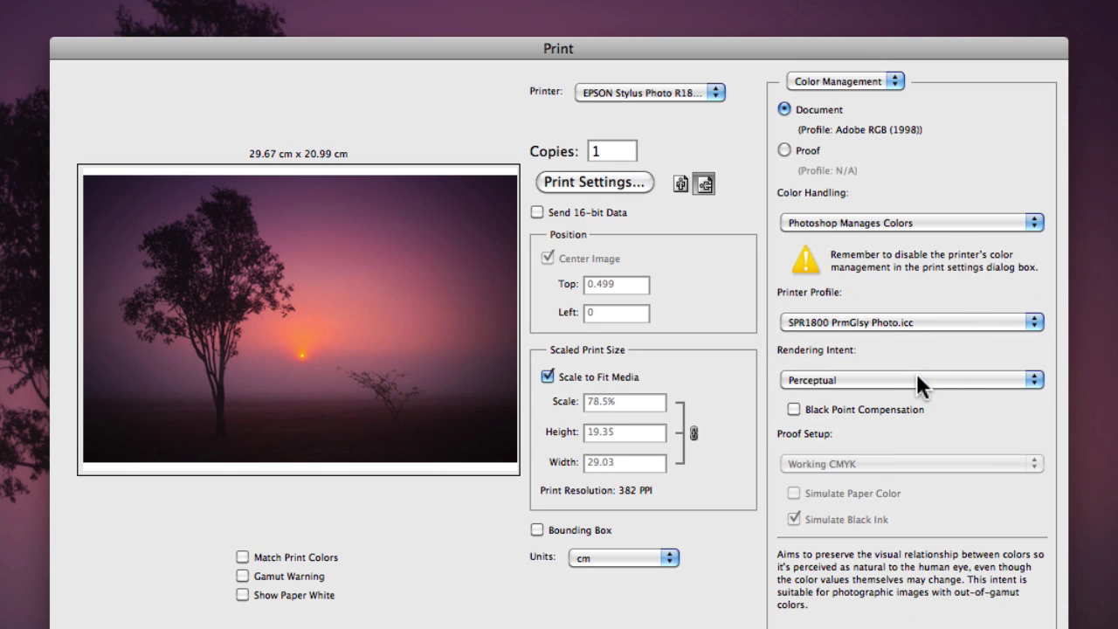
click(917, 378)
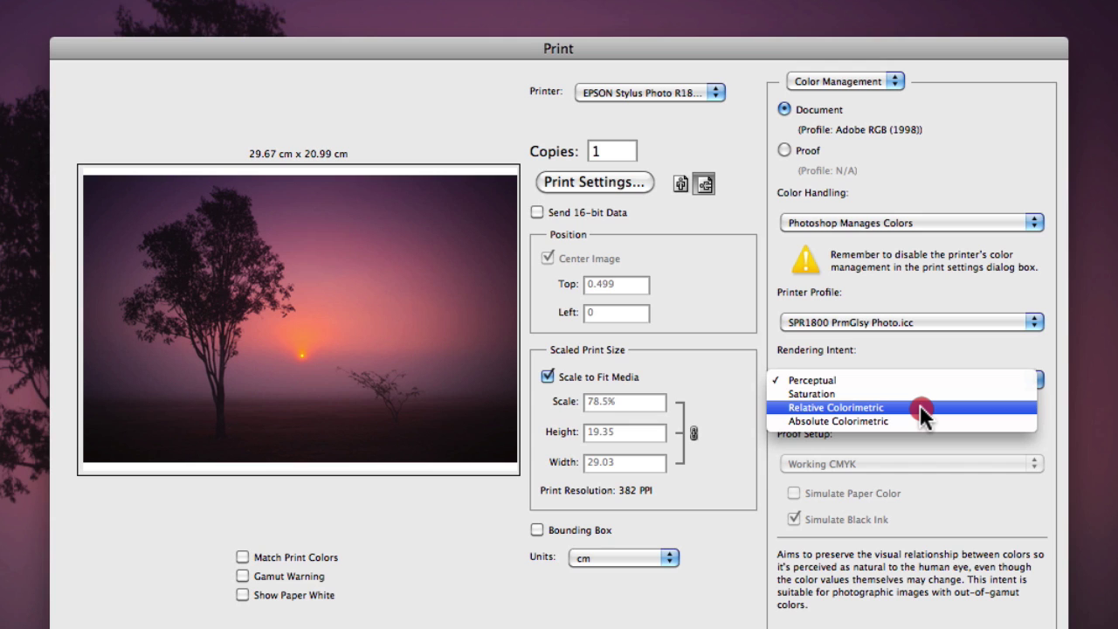
click(920, 404)
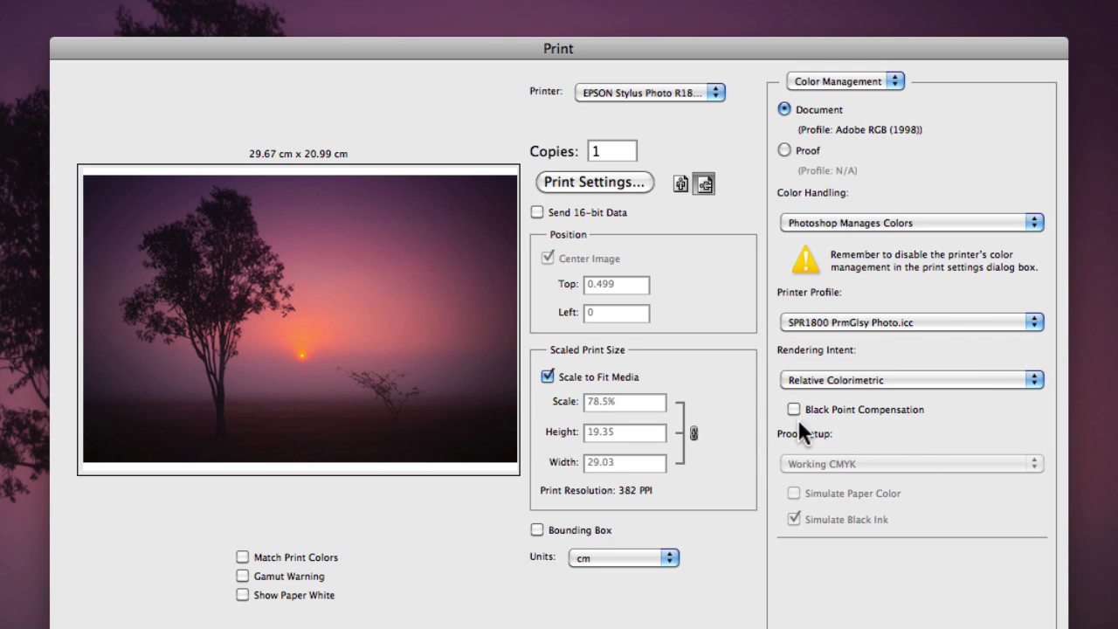
mouse_move(789, 405)
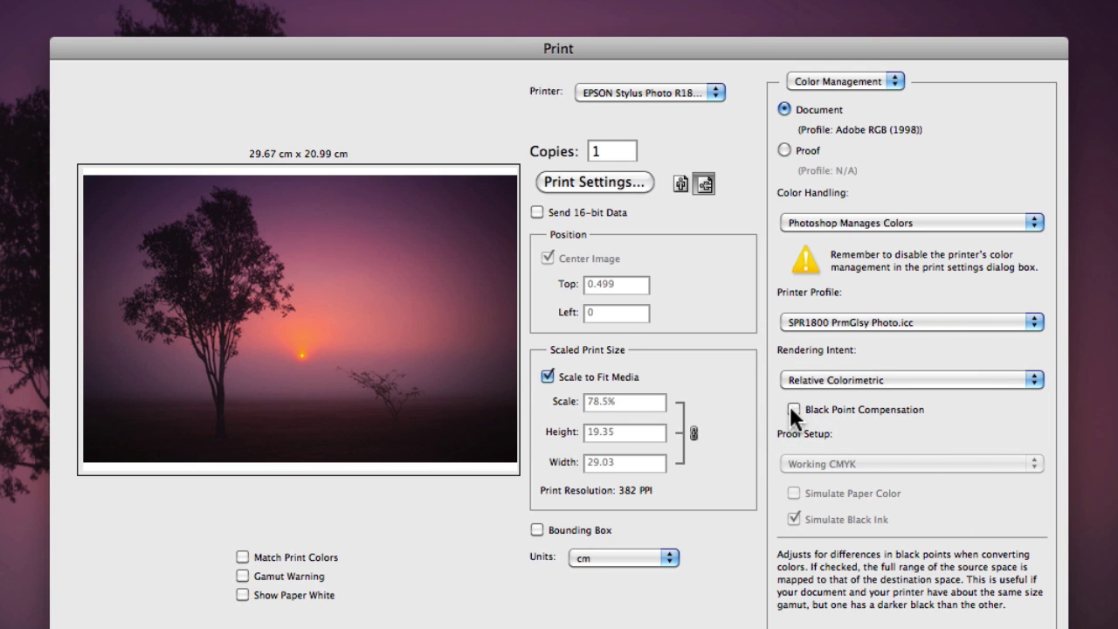
click(793, 409)
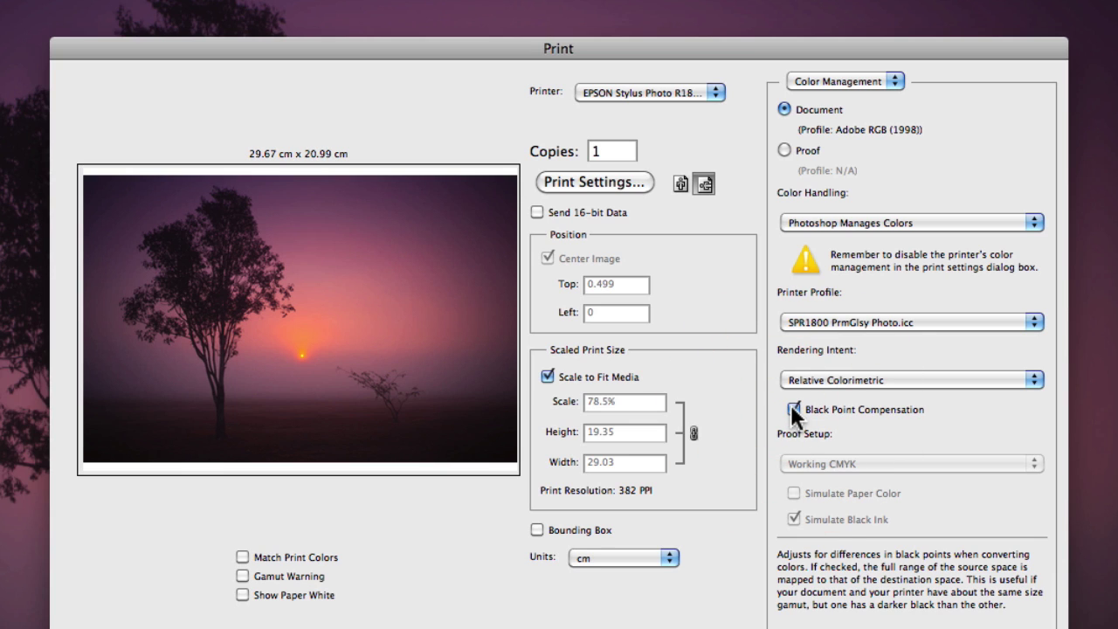